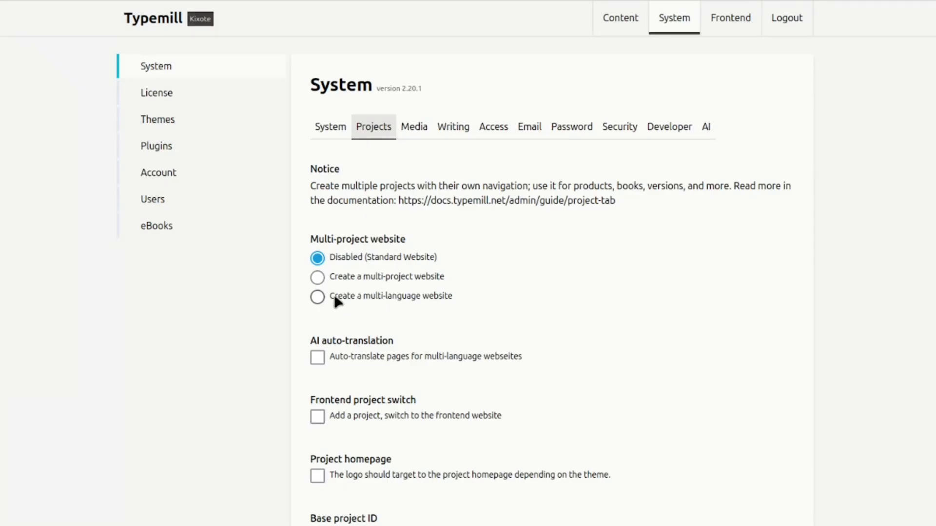
Enable the multi-language website option and save the project settings with the existing base, German and French language entries
left_click(317, 297)
scroll(451, 299, "down", 3)
scroll(421, 261, "down", 3)
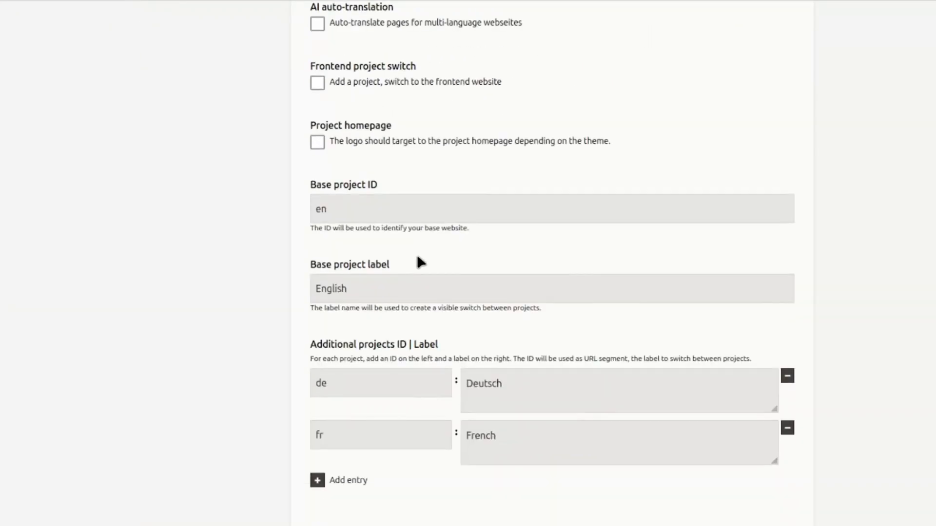
left_click(380, 207)
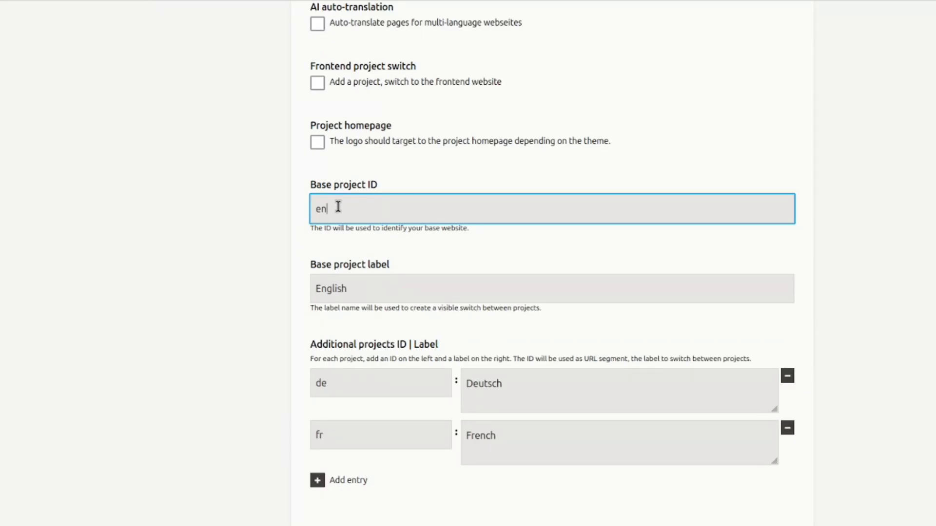
left_click(369, 287)
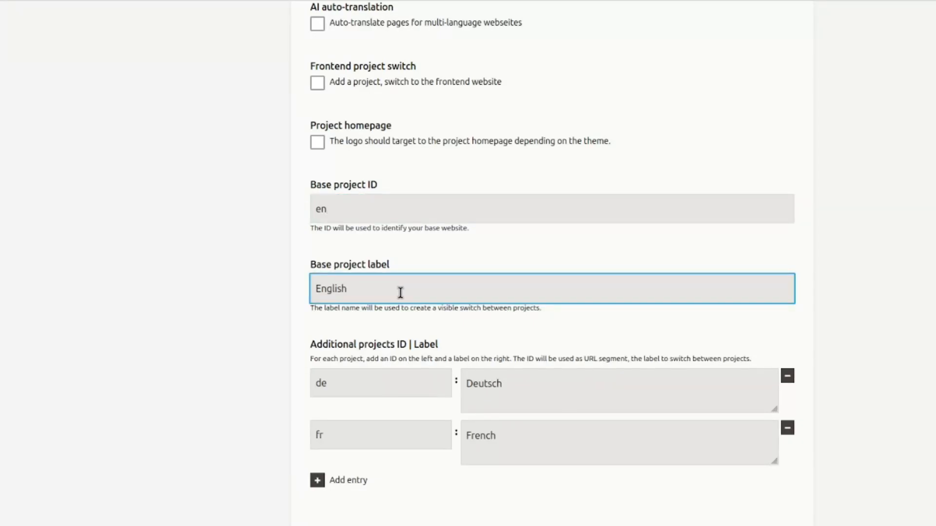
scroll(400, 293, "down", 3)
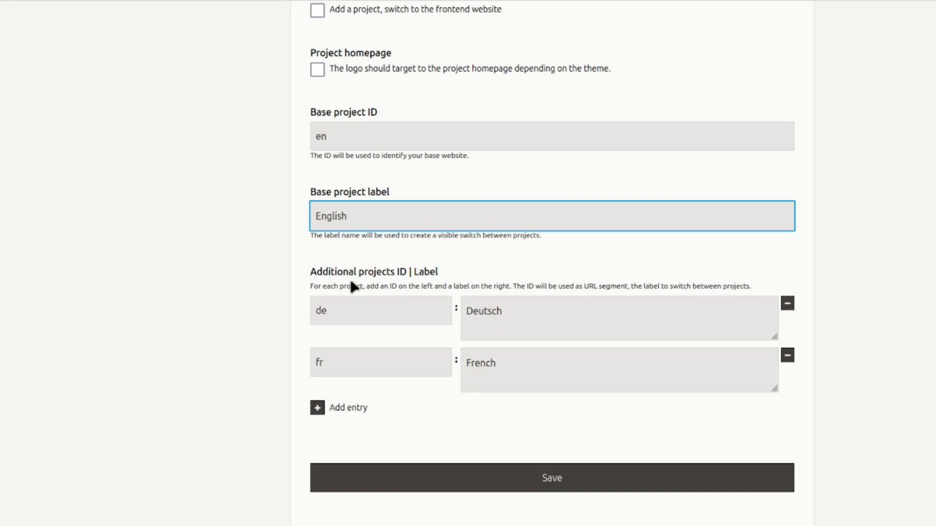
left_click(346, 308)
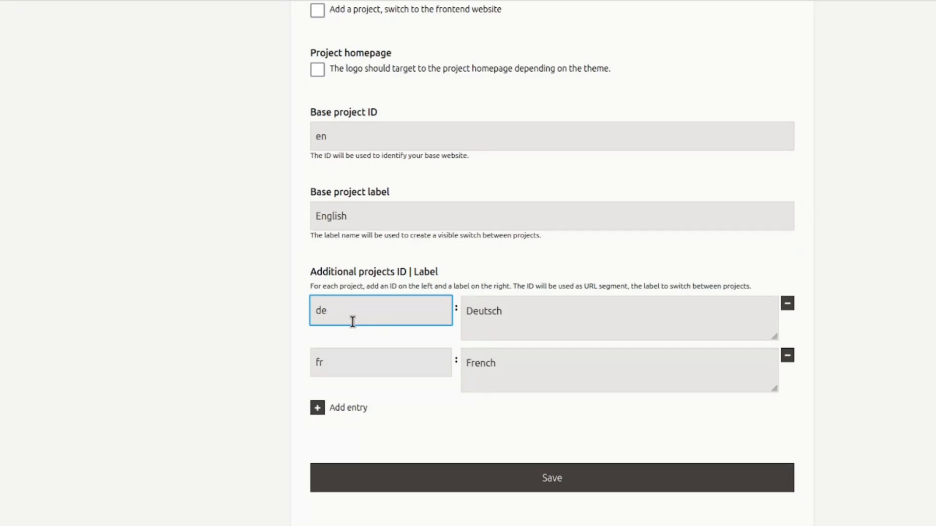
left_click(533, 318)
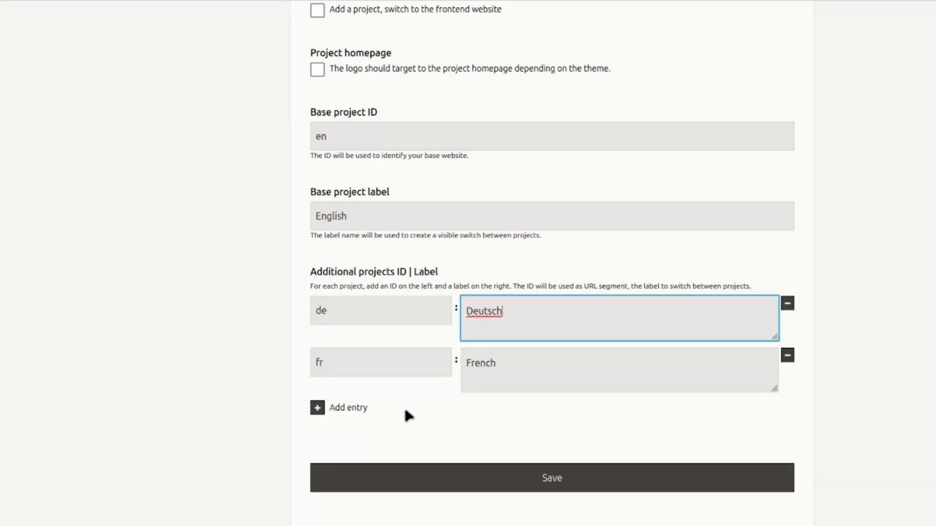
left_click(519, 368)
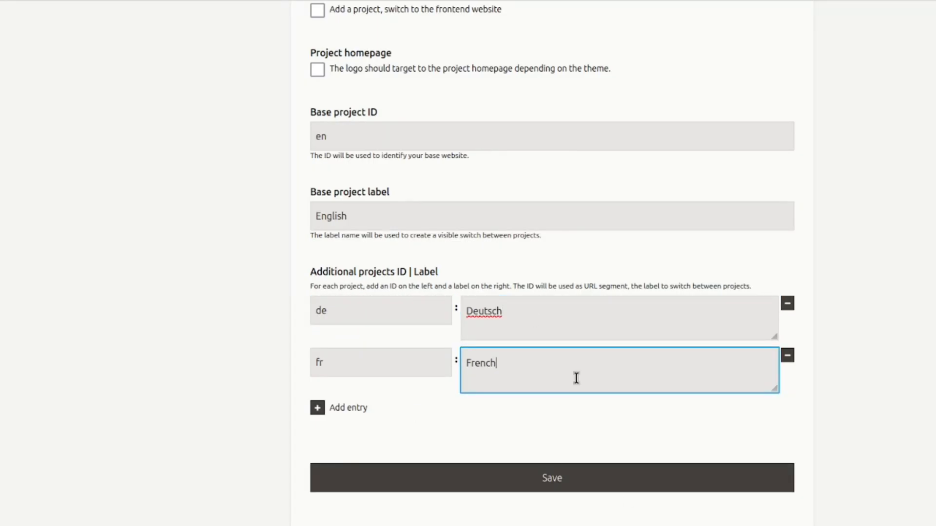
left_click(548, 478)
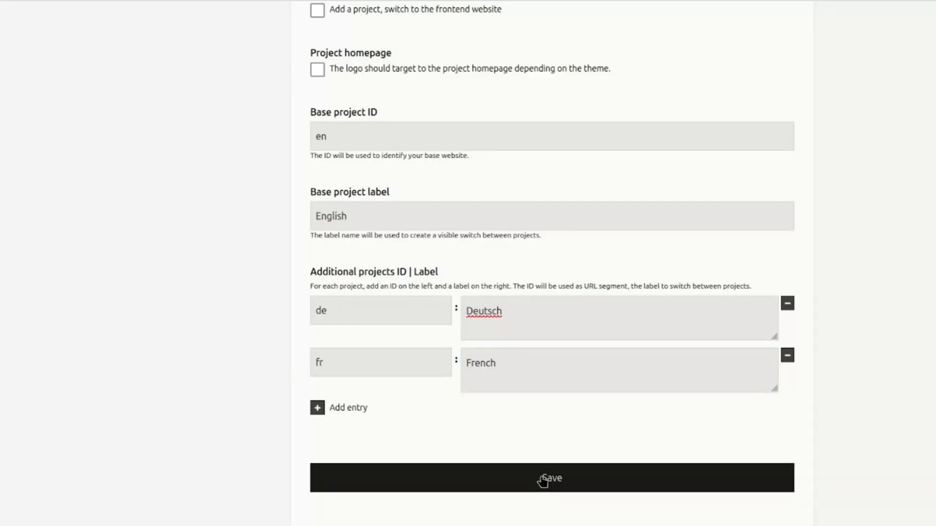
scroll(522, 489, "up", 8)
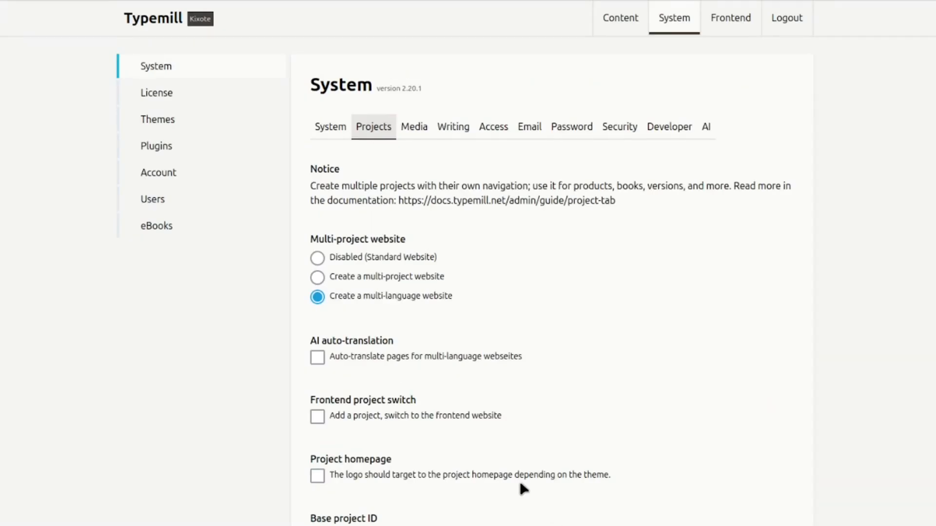
View the content navigation of the Deutsch and French projects, and return to the English project
left_click(635, 23)
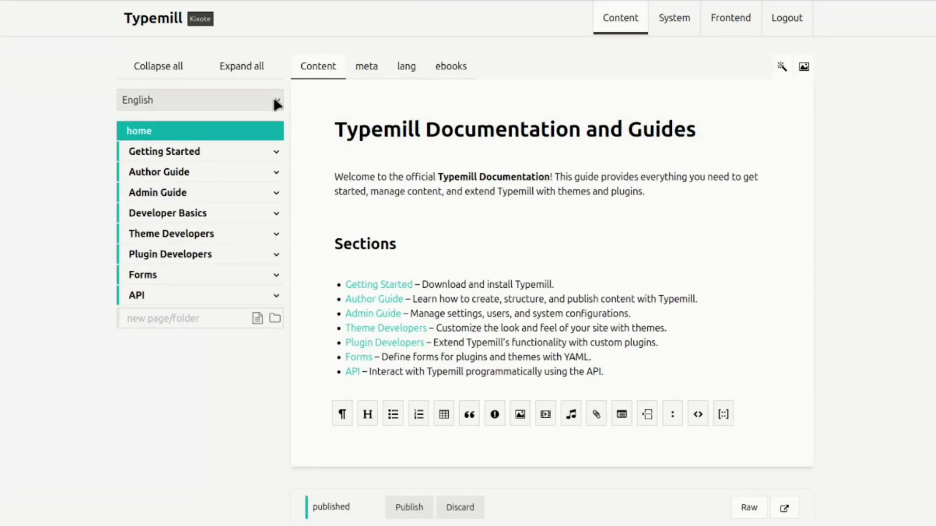
left_click(239, 139)
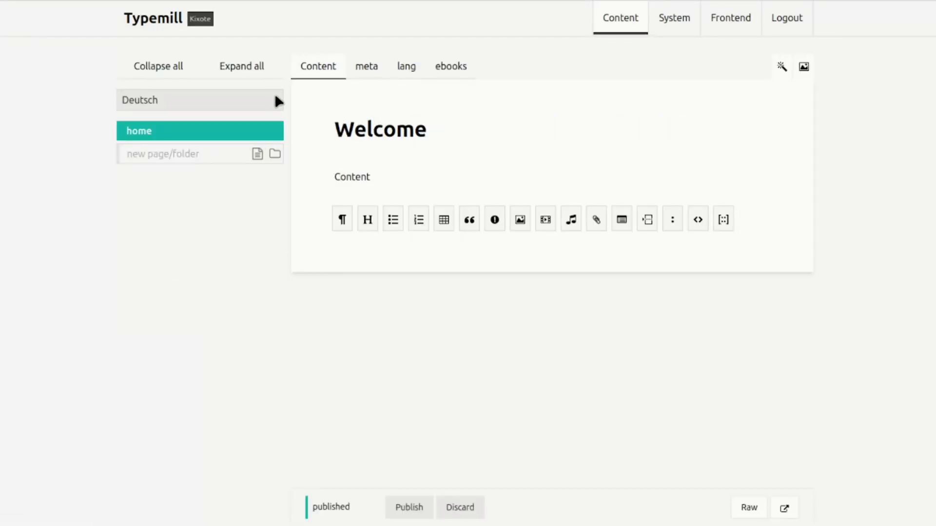
left_click(278, 102)
left_click(142, 151)
left_click(277, 103)
left_click(236, 117)
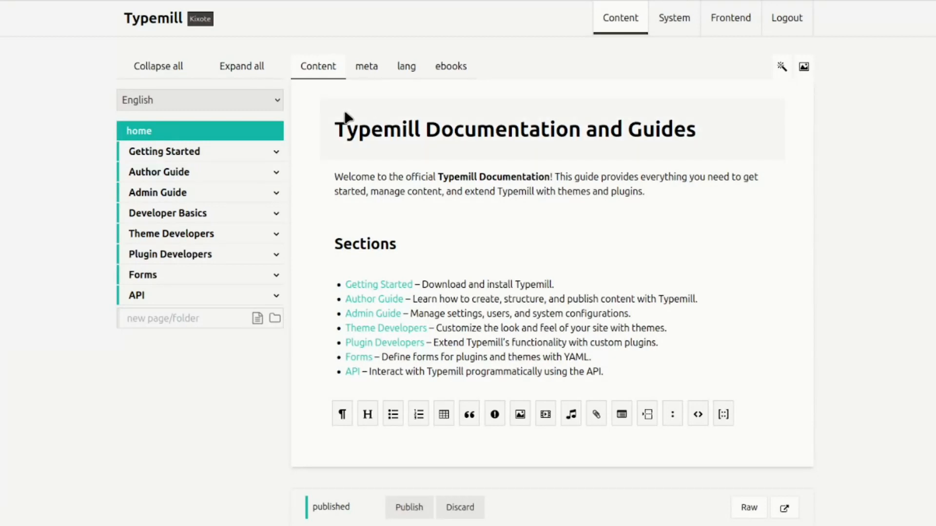
Create a German translation page for the English Getting Started page with the URL /de/starten
left_click(208, 157)
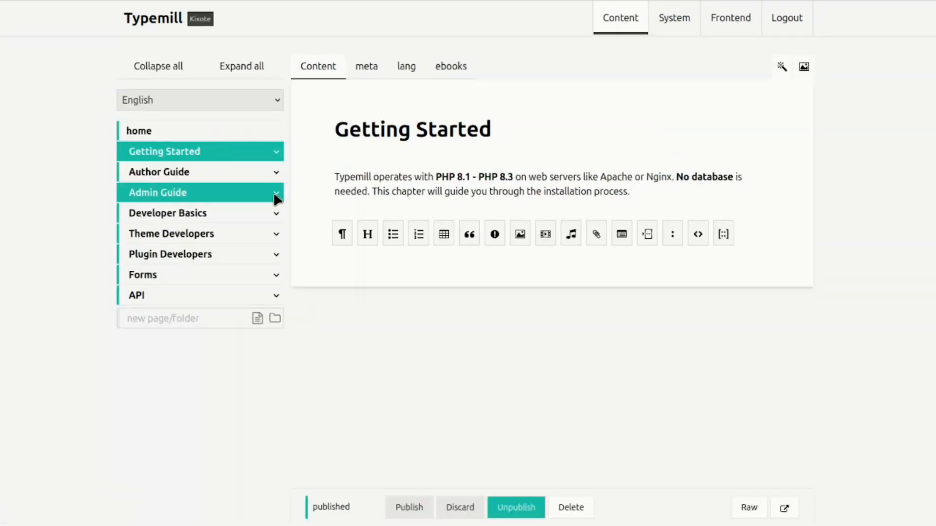
left_click(407, 73)
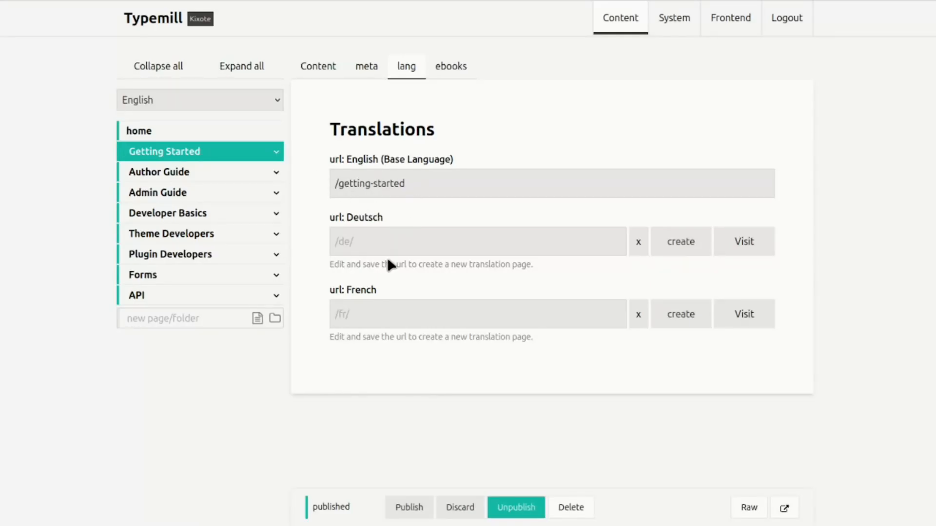
left_click(409, 248)
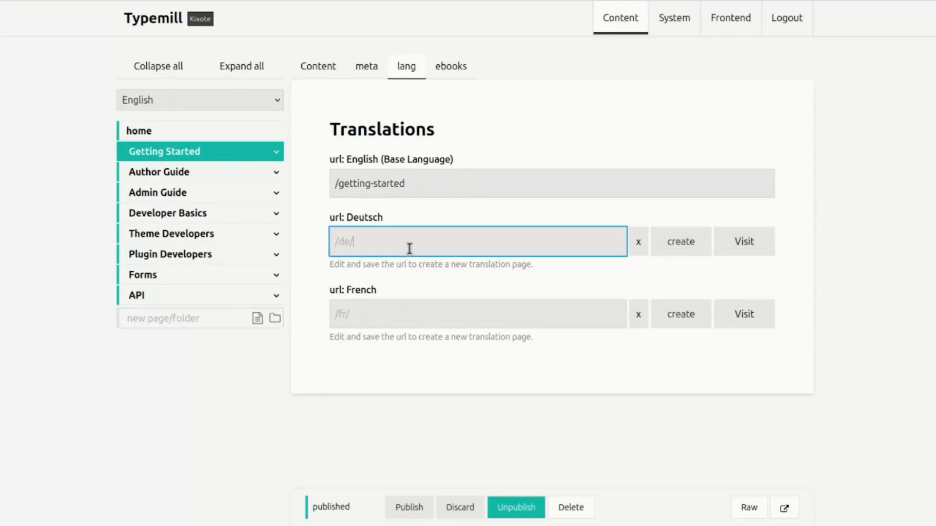
type("starten")
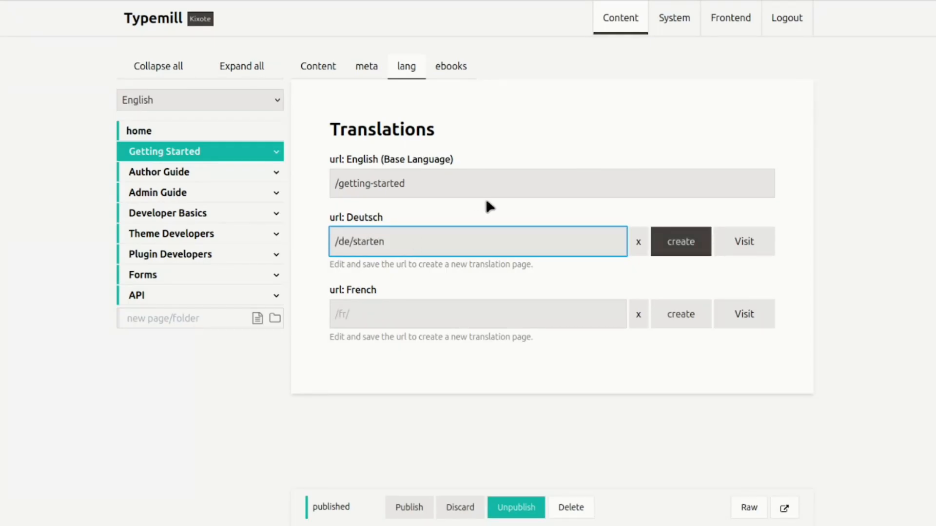
left_click(683, 245)
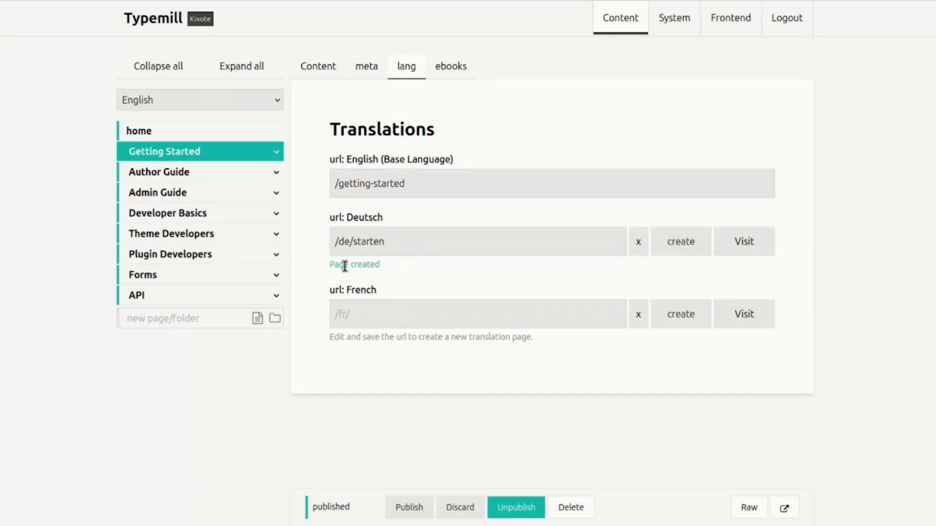
left_click_drag(328, 264, 393, 266)
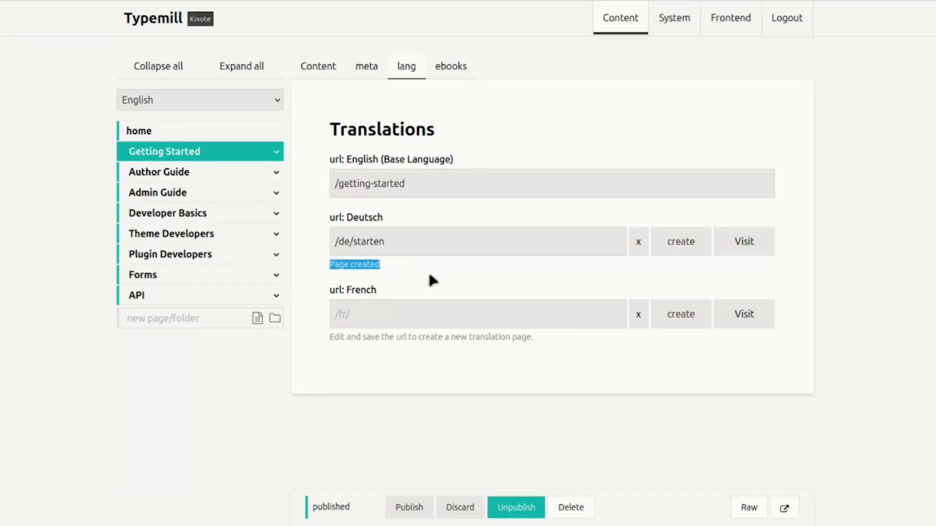
Visit the new German page, change its heading to "Starten" and save the heading
left_click(770, 261)
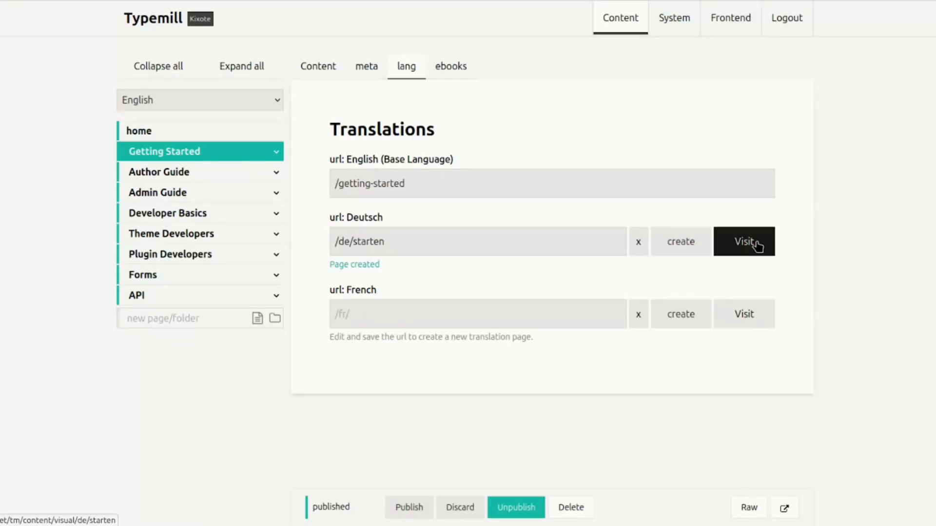
left_click(757, 247)
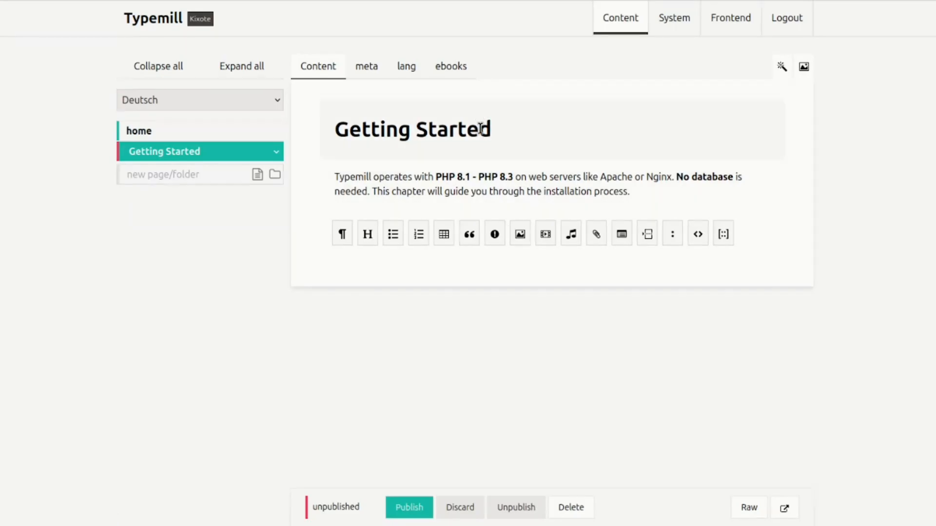
left_click(510, 135)
left_click_drag(546, 128, 362, 130)
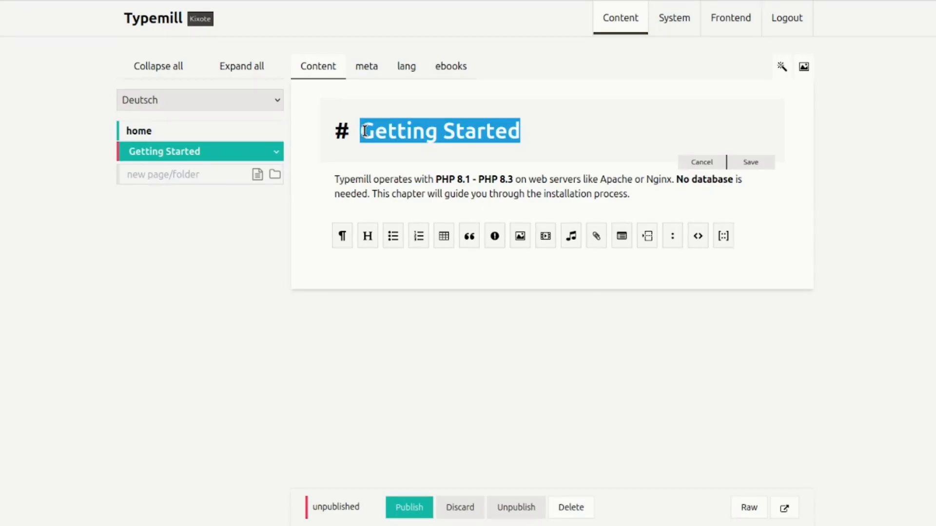
type("Starten")
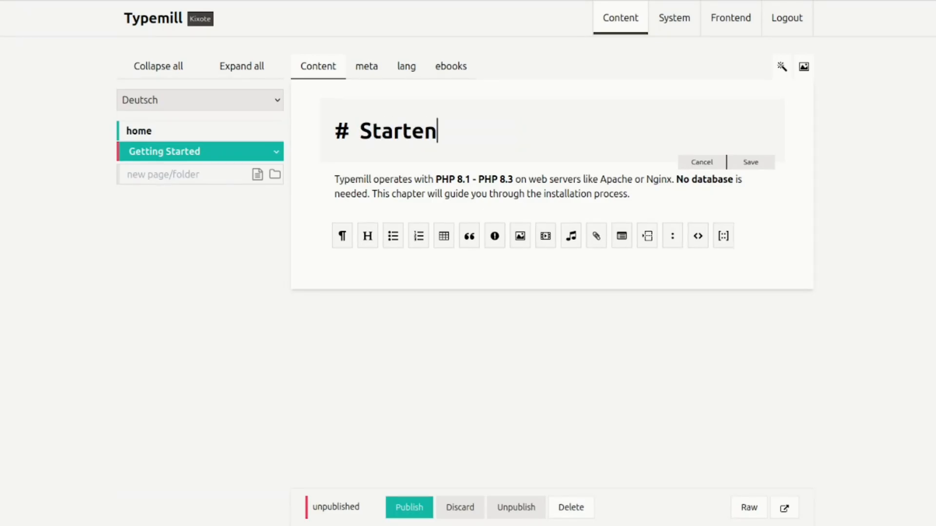
left_click(745, 162)
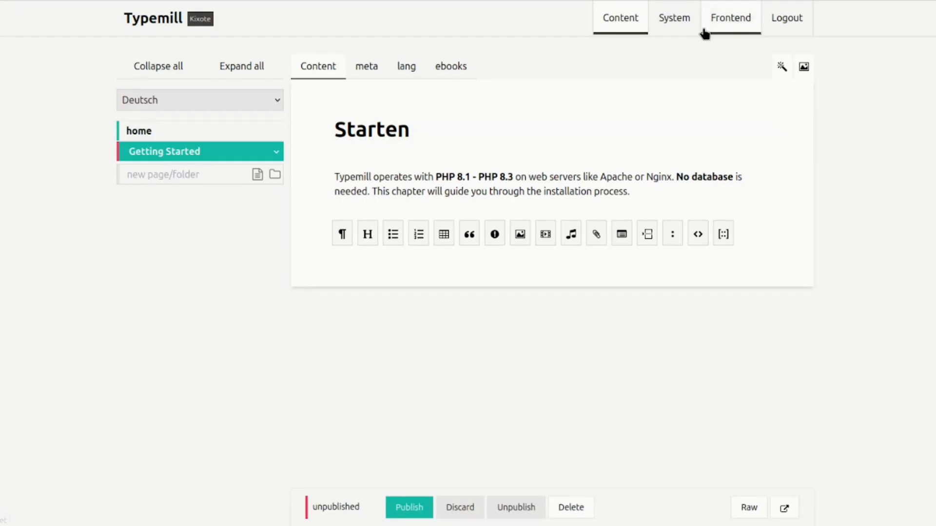
Examine the AI settings for the selected service, model and API key fields
left_click(681, 26)
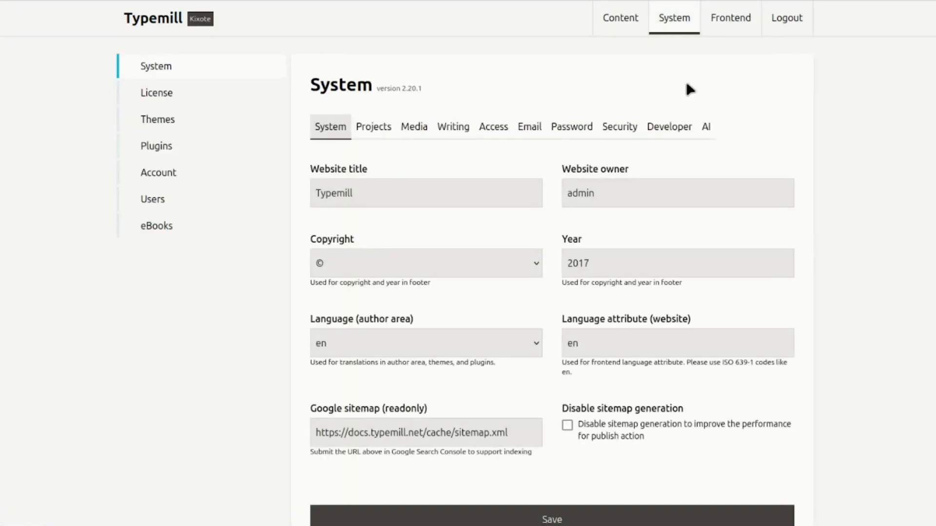
left_click(707, 128)
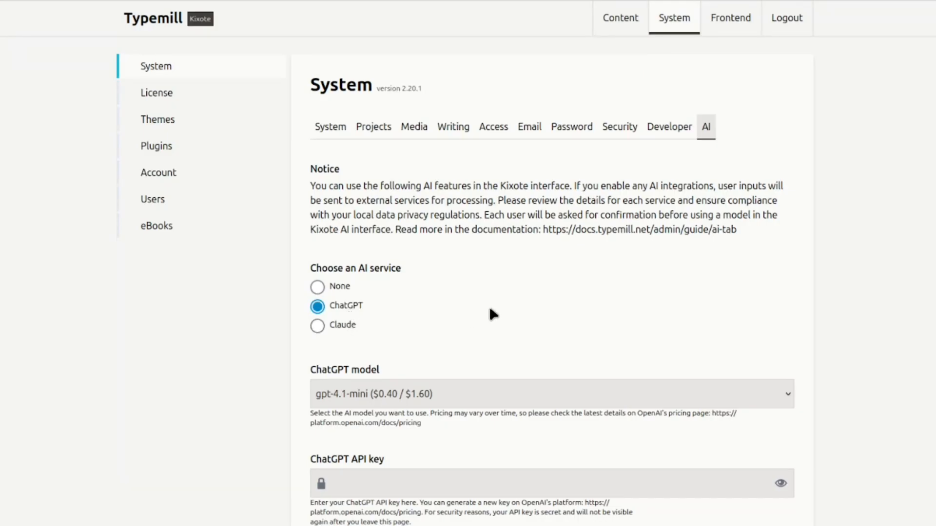
scroll(487, 303, "down", 4)
left_click(359, 318)
left_click(895, 281)
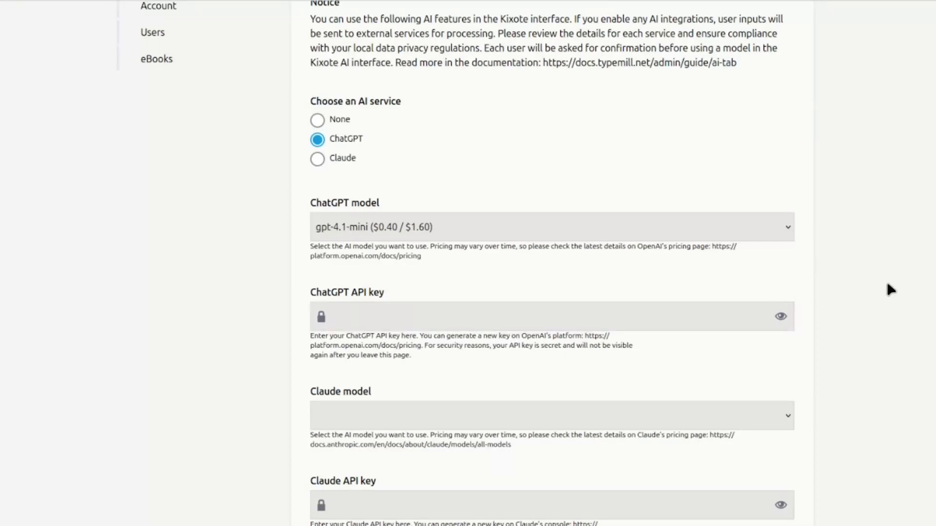
scroll(886, 292, "up", 4)
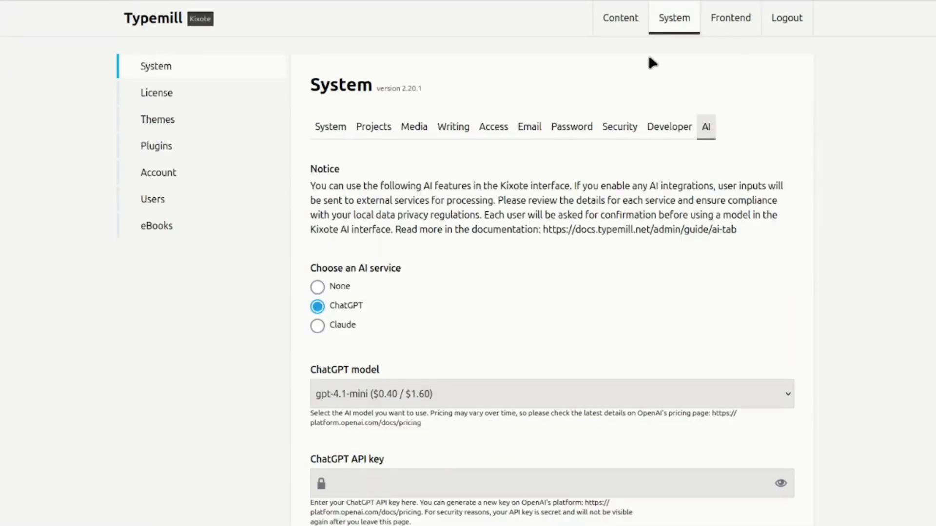
Use the AI assistant on the German Getting Started page with the prompt "translate this article into german" and store the translated article
left_click(626, 21)
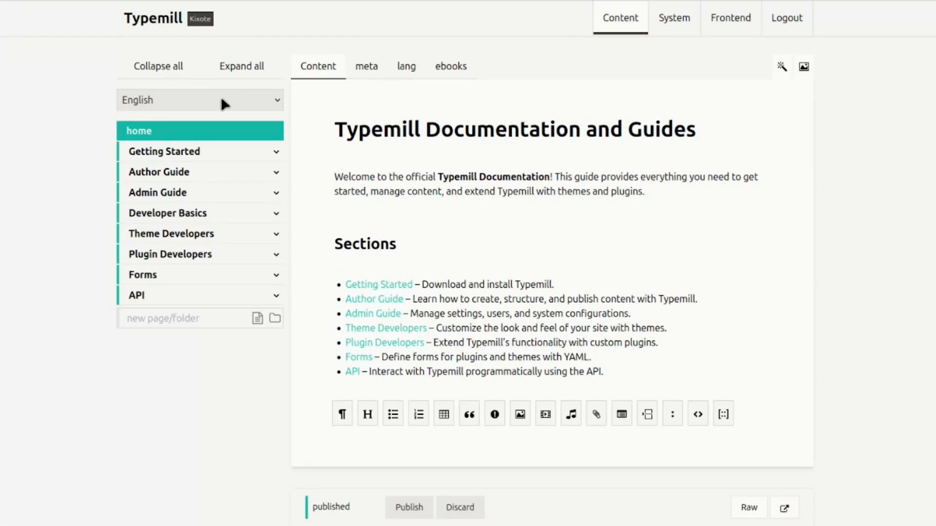
left_click(207, 151)
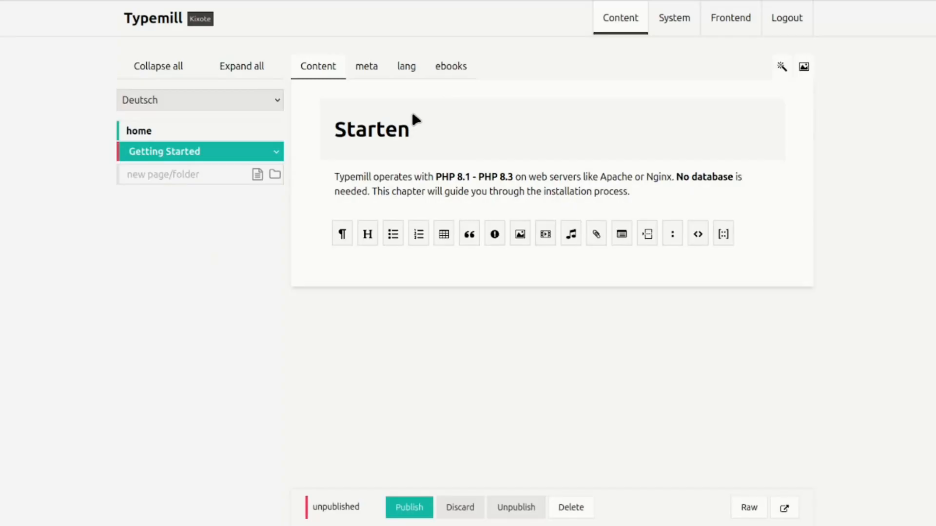
left_click(781, 68)
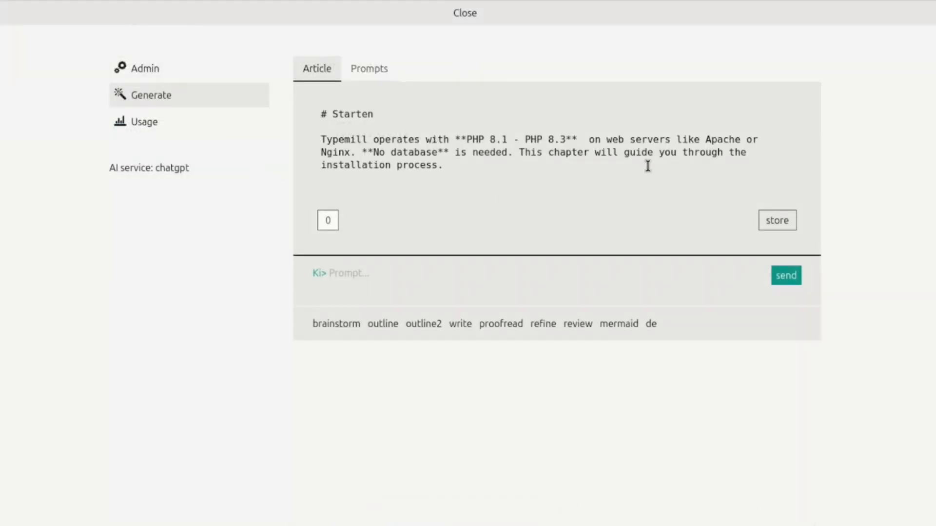
left_click(403, 291)
type("translate this article into german")
left_click(787, 277)
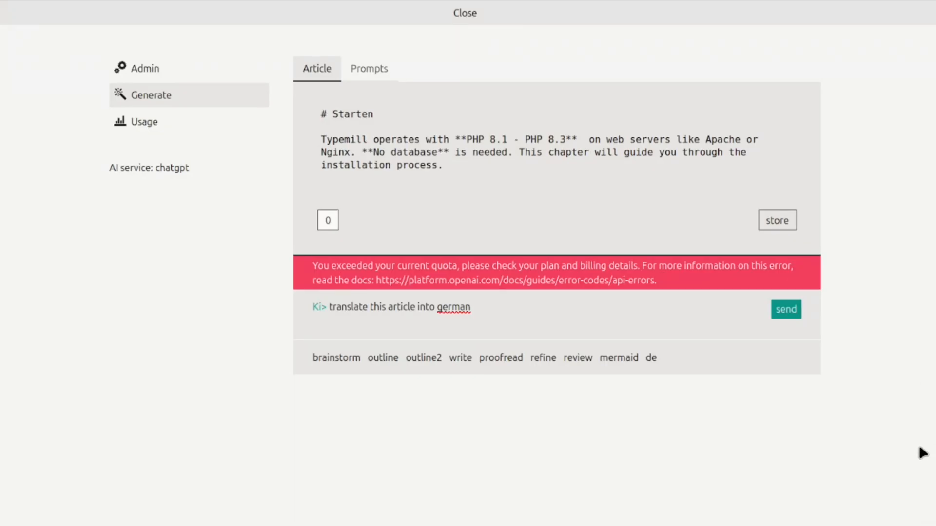
left_click(785, 311)
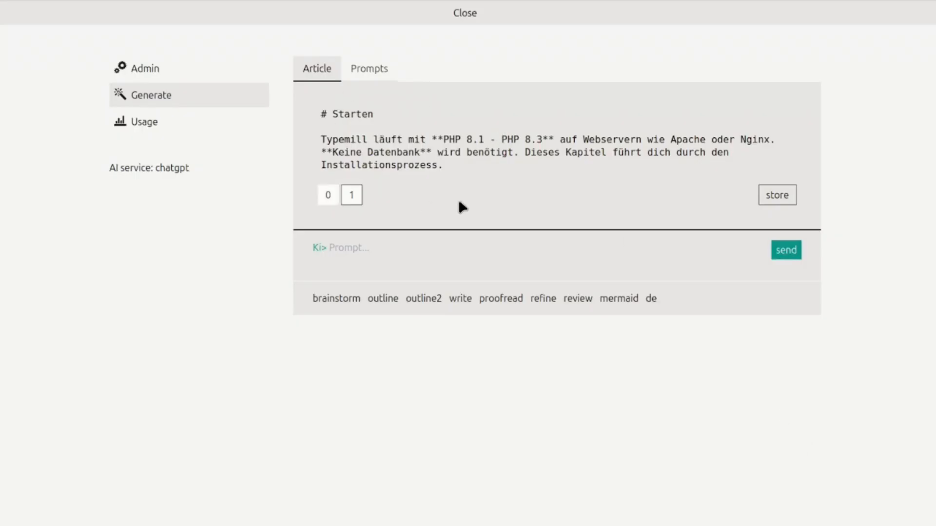
left_click(778, 197)
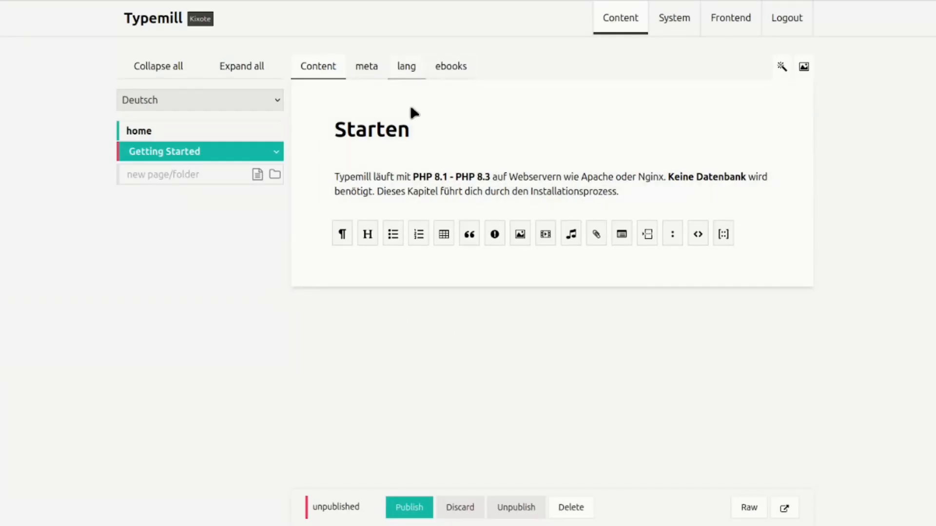
Enable AI auto-translation of pages for the multi-language website in the system's project settings
left_click(379, 80)
left_click(677, 27)
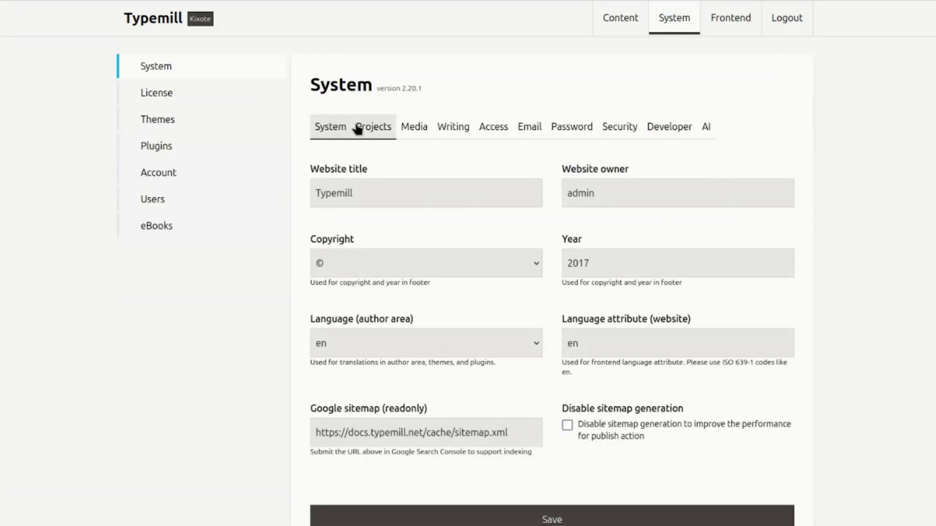
left_click(382, 136)
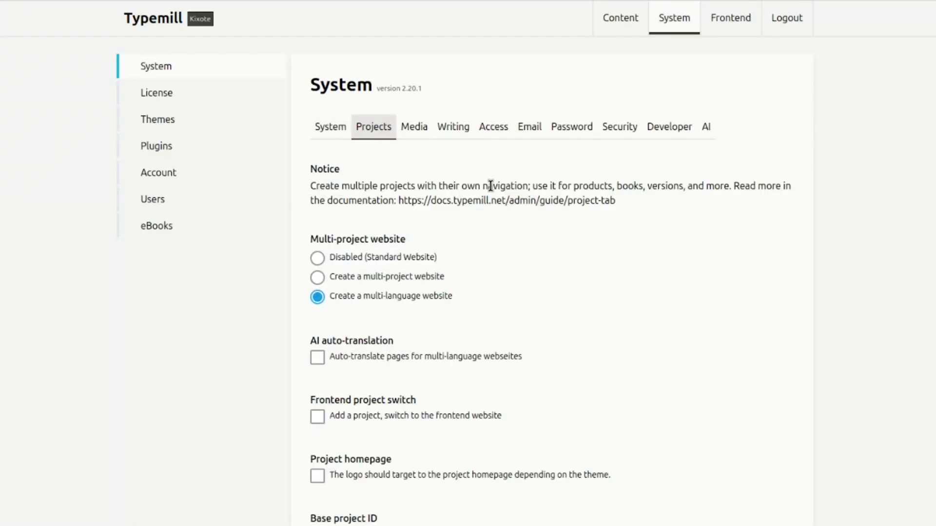
scroll(403, 219, "down", 3)
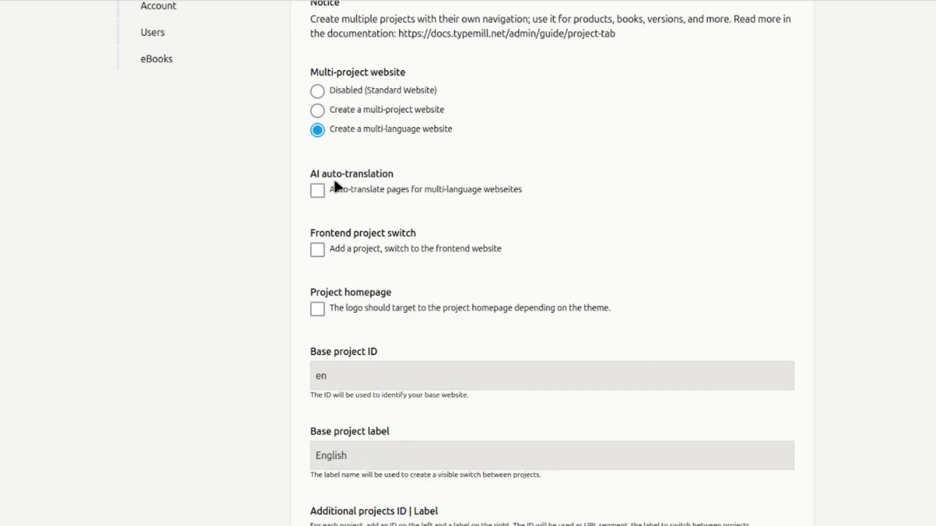
left_click(317, 191)
scroll(512, 214, "down", 5)
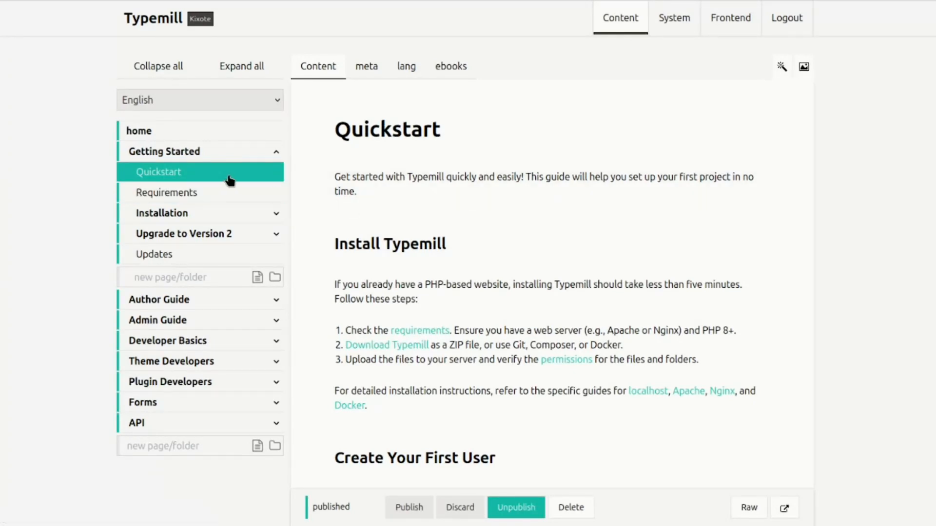
Create a German translation page for the English Quickstart page with the URL /de/starten/schnellstart
left_click(407, 72)
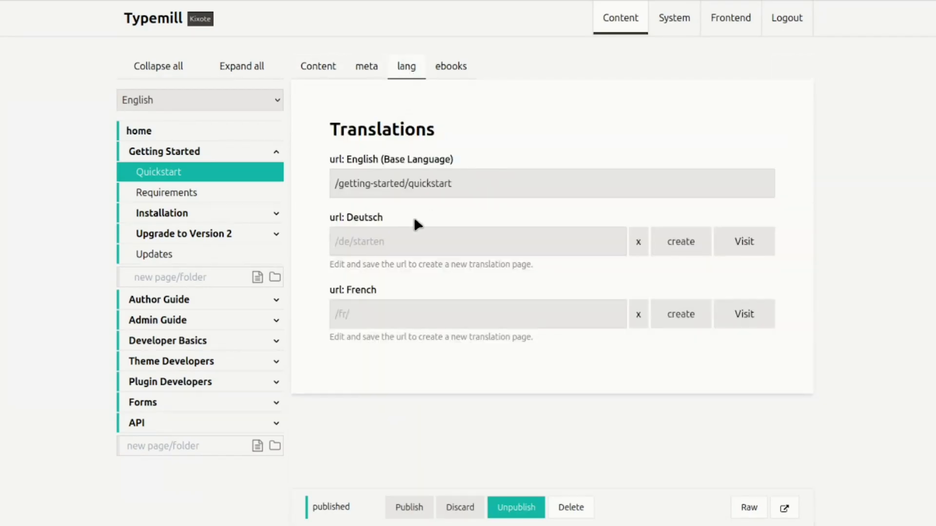
left_click(406, 240)
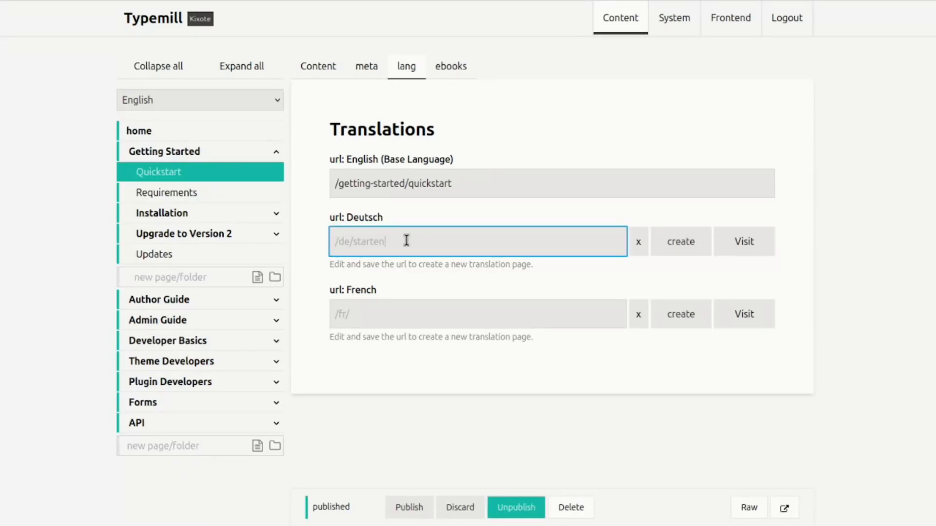
type("/")
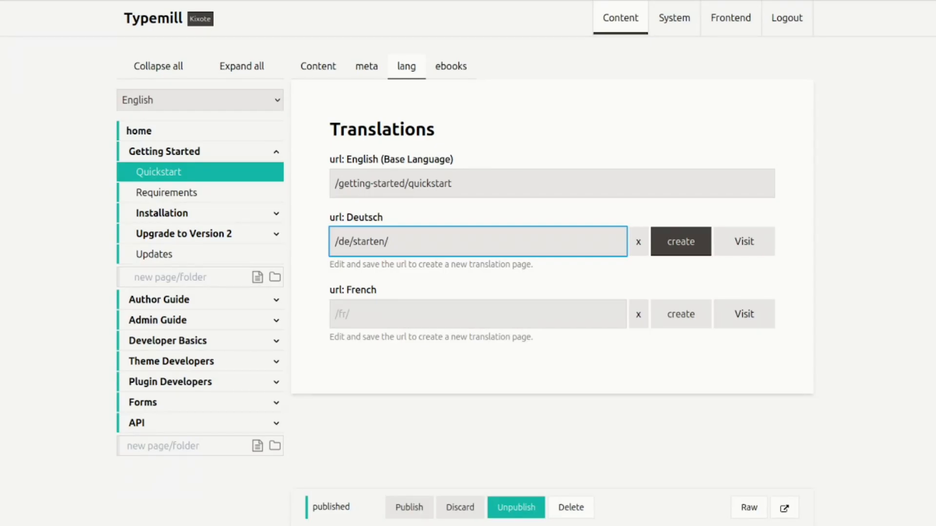
type("schnellstart")
left_click(679, 246)
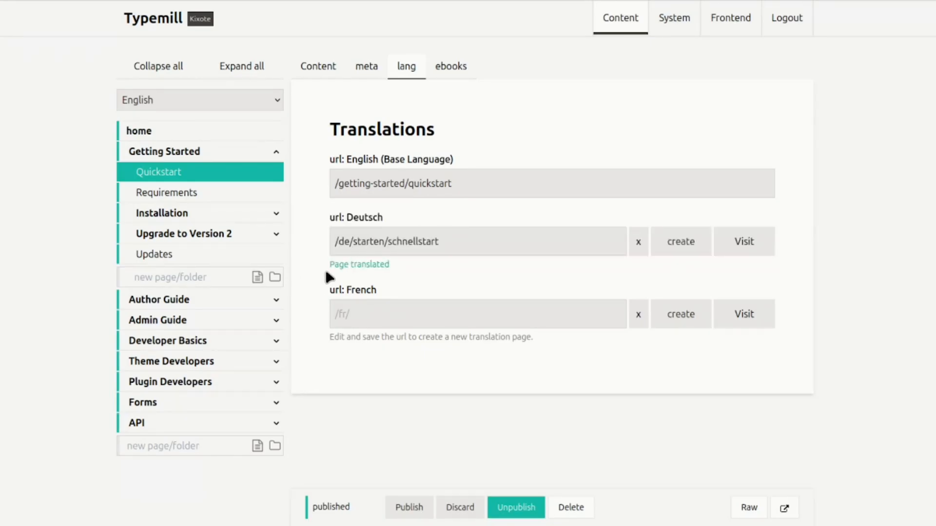
Visit the new German Quickstart page, expand its parent folder in the navigation and look through the translated content
left_click(739, 251)
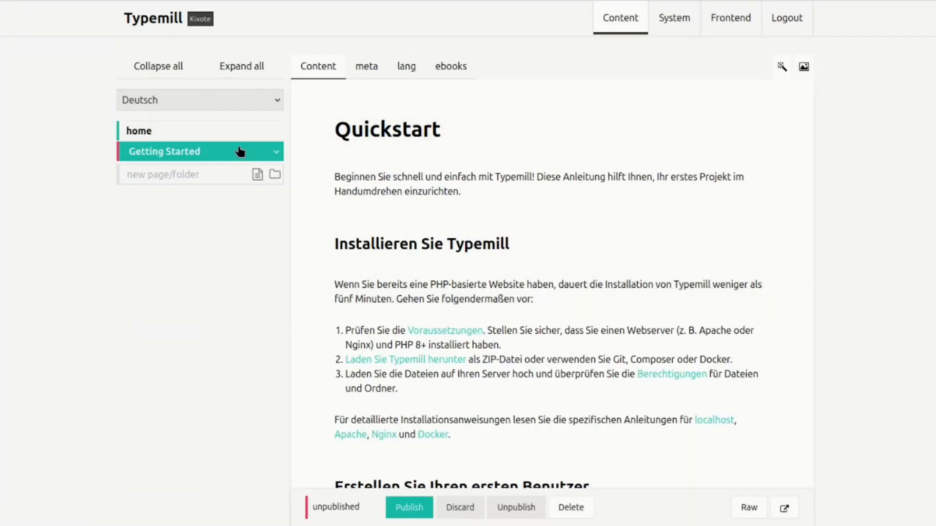
left_click(274, 154)
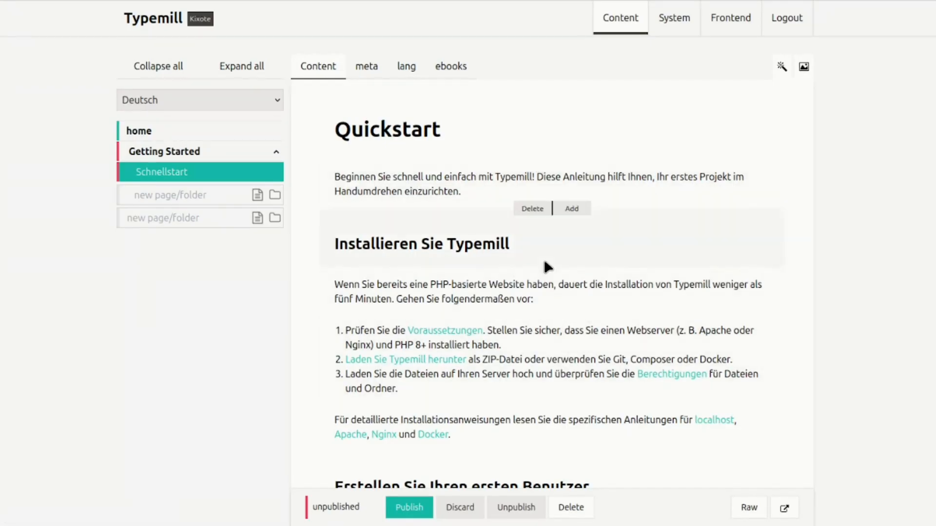
scroll(544, 261, "down", 8)
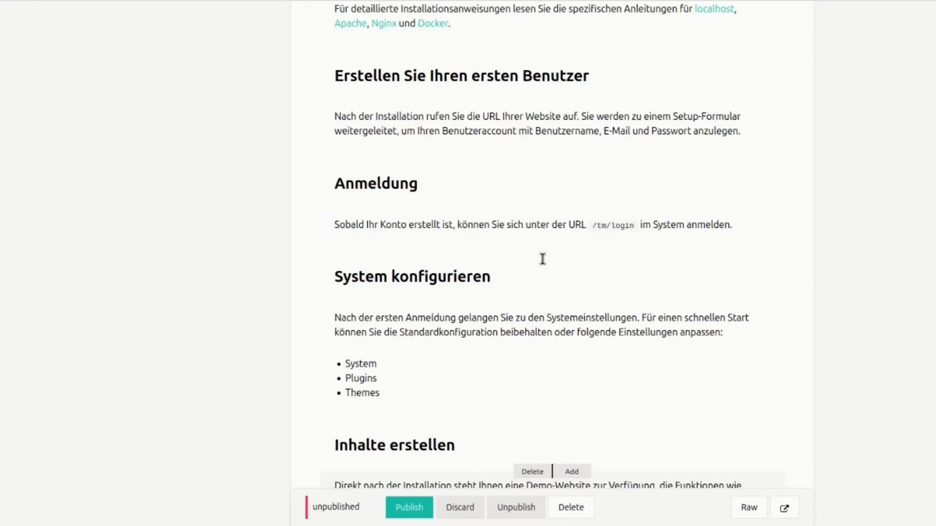
scroll(542, 259, "up", 10)
Examine the German page's metadata for the translated slug, navigation title, meta title and meta description
left_click(371, 70)
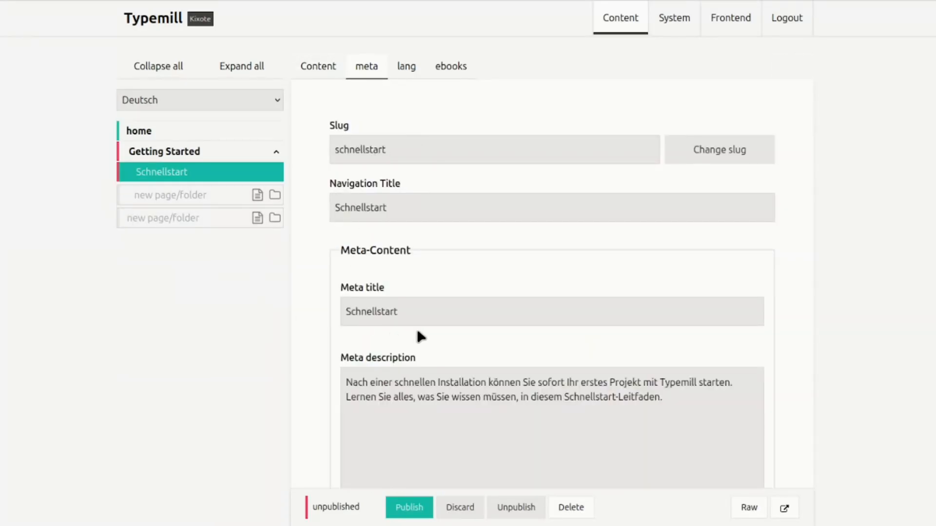
scroll(454, 295, "down", 10)
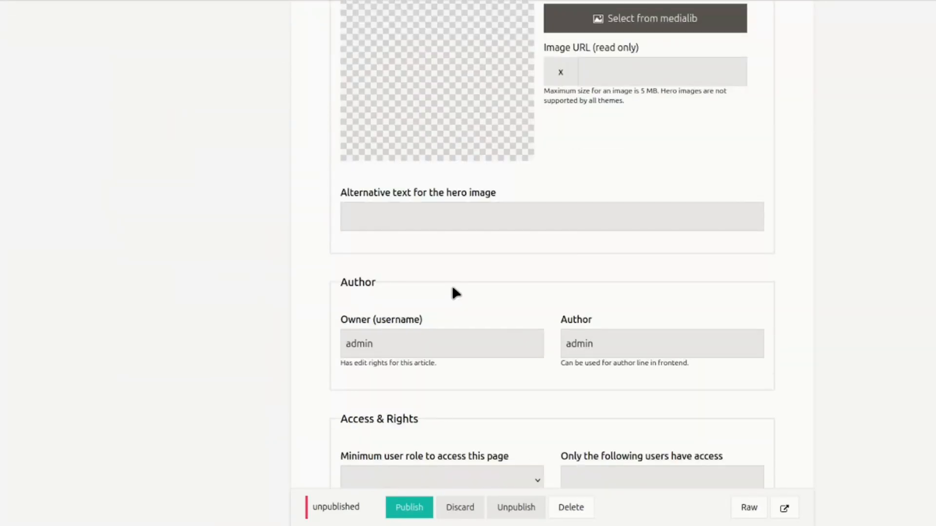
scroll(455, 287, "down", 10)
scroll(453, 282, "up", 15)
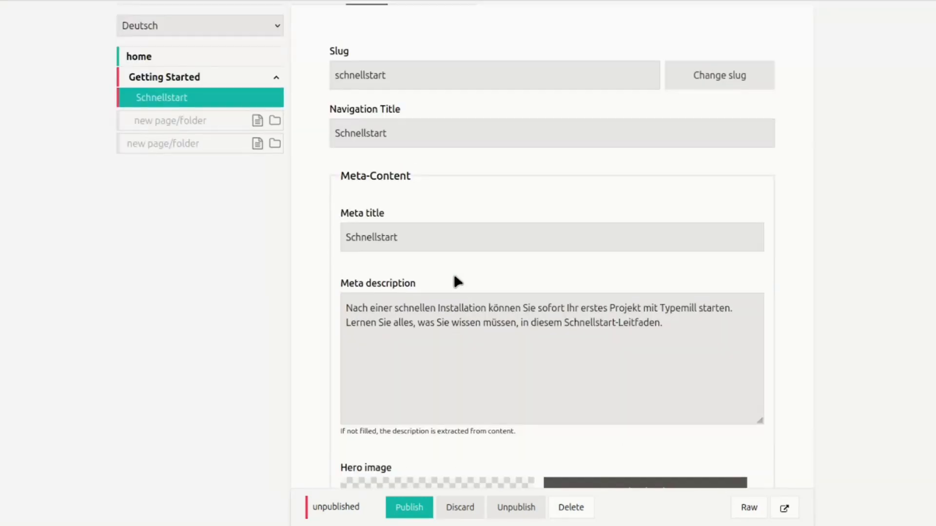
scroll(452, 270, "up", 2)
Return to the German Quickstart article and review its translated text through to the plugin development section
left_click(318, 66)
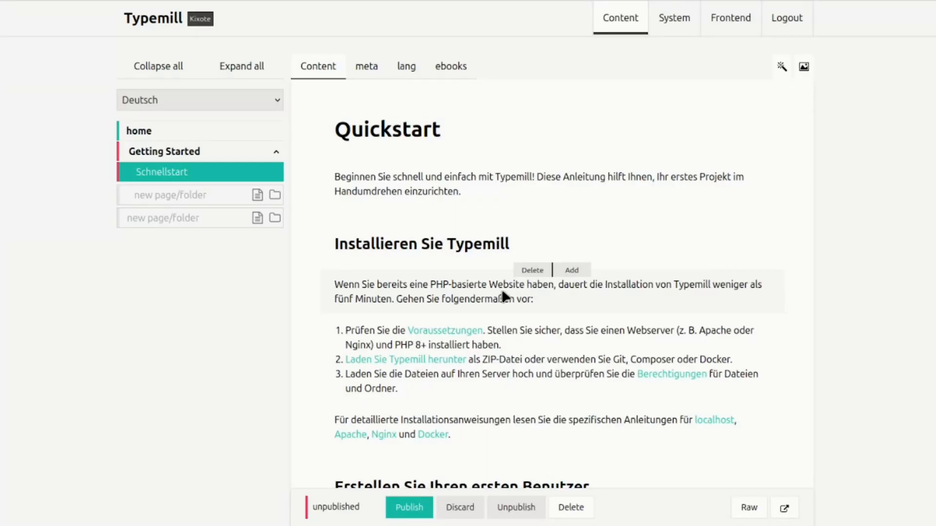
scroll(505, 296, "down", 2)
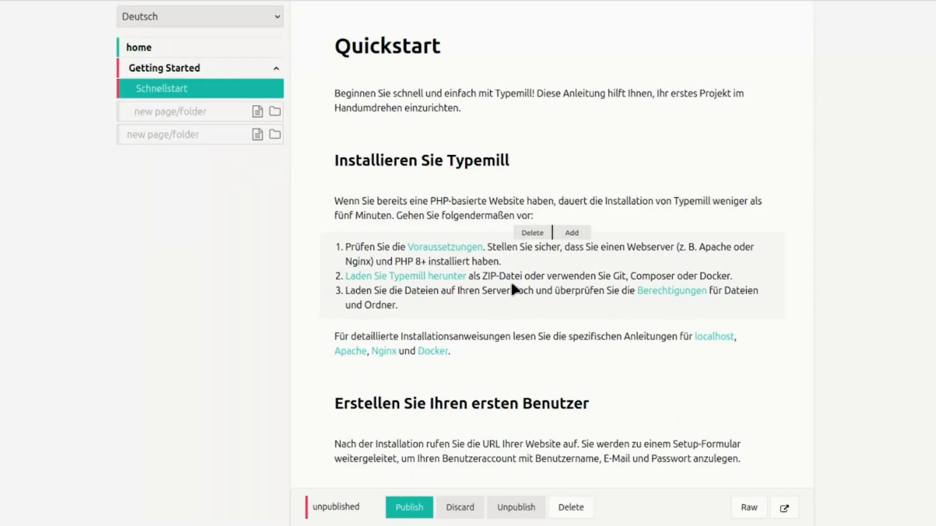
scroll(513, 288, "down", 7)
scroll(509, 282, "down", 12)
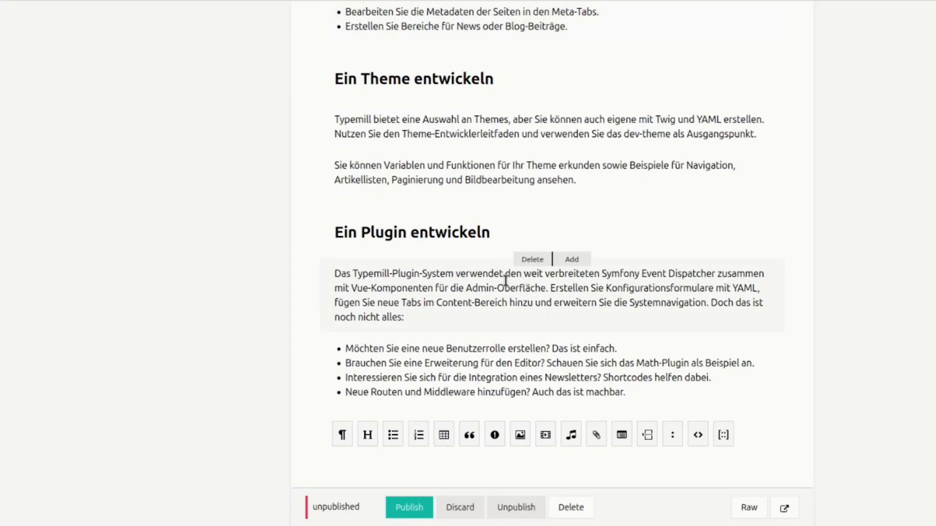